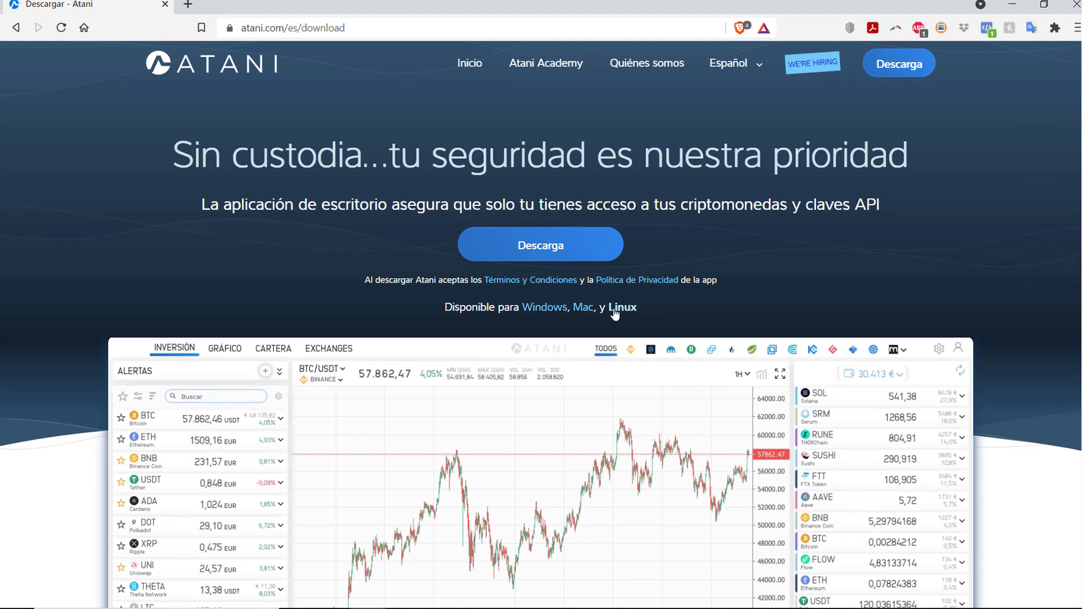
# Download AtaniSetup12.5.0.exe, install it into the default folder, and finish with Ejecutar Atani checked.
pyautogui.click(525, 246)
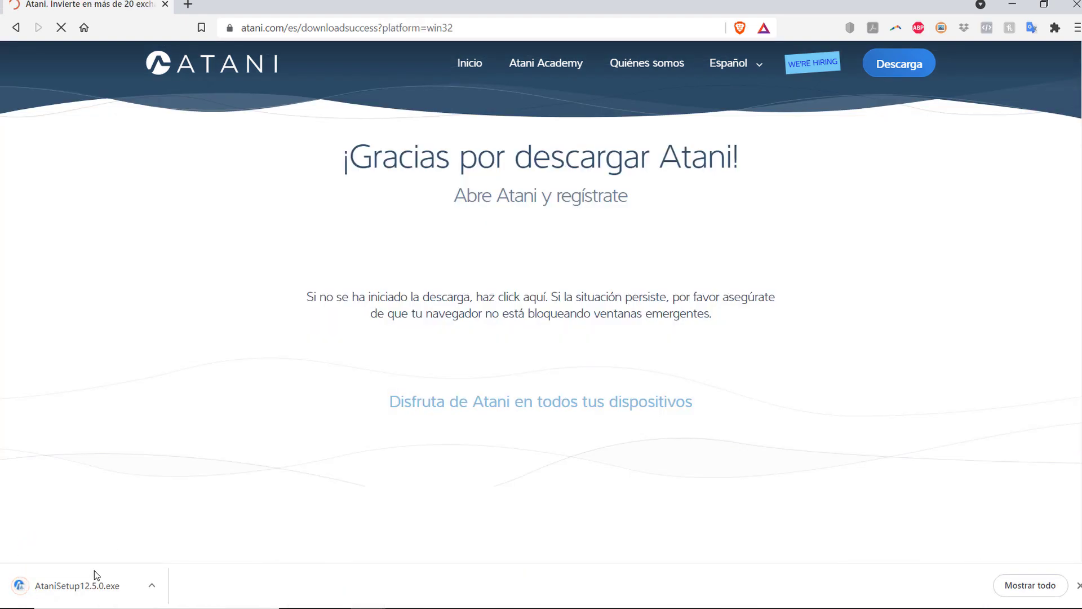
pyautogui.click(94, 597)
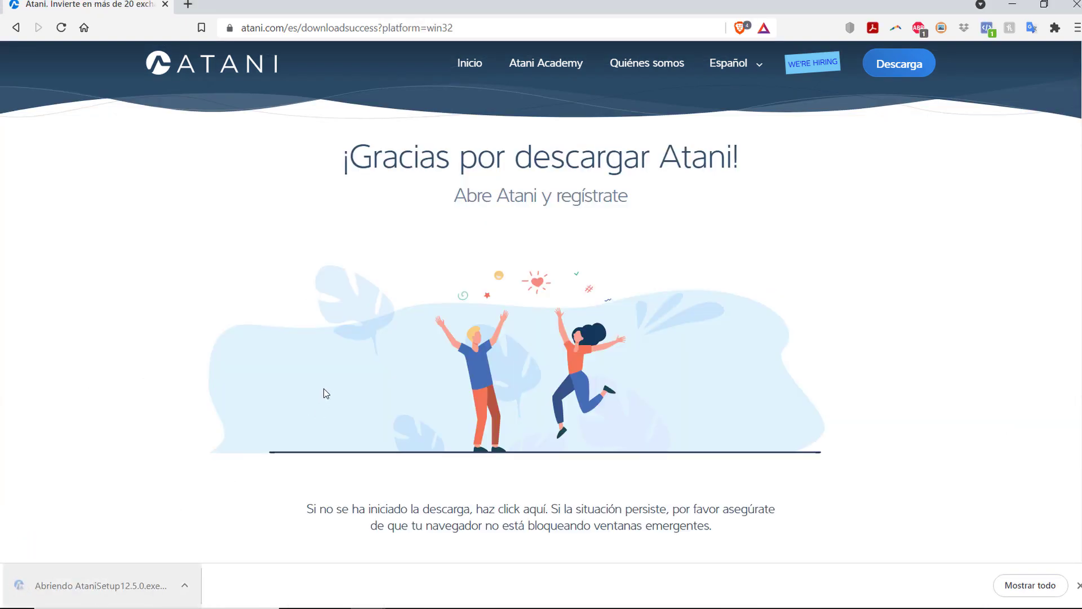
pyautogui.click(627, 423)
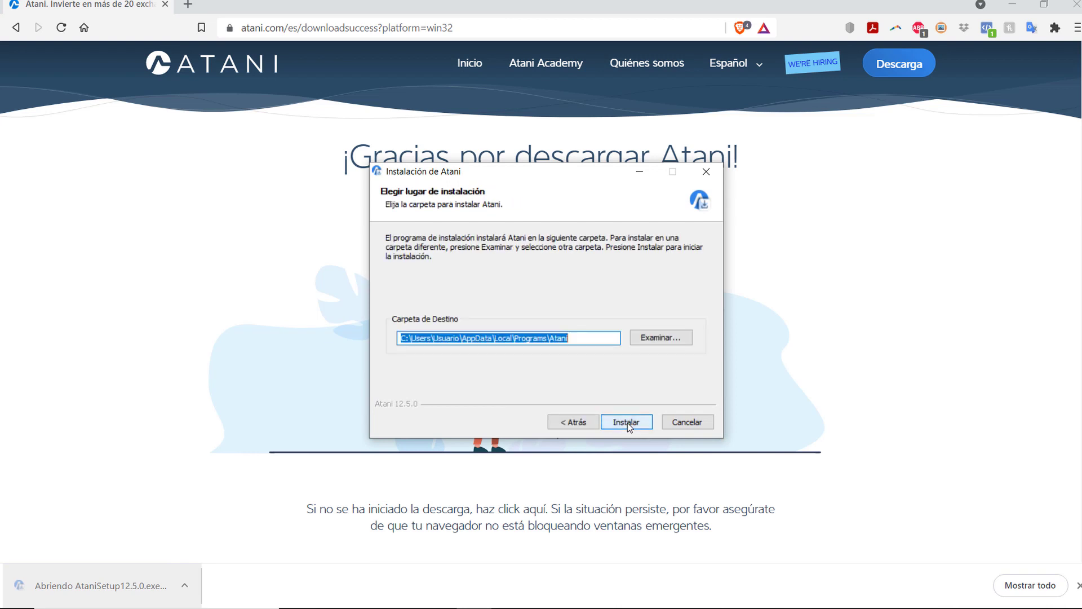
pyautogui.click(635, 419)
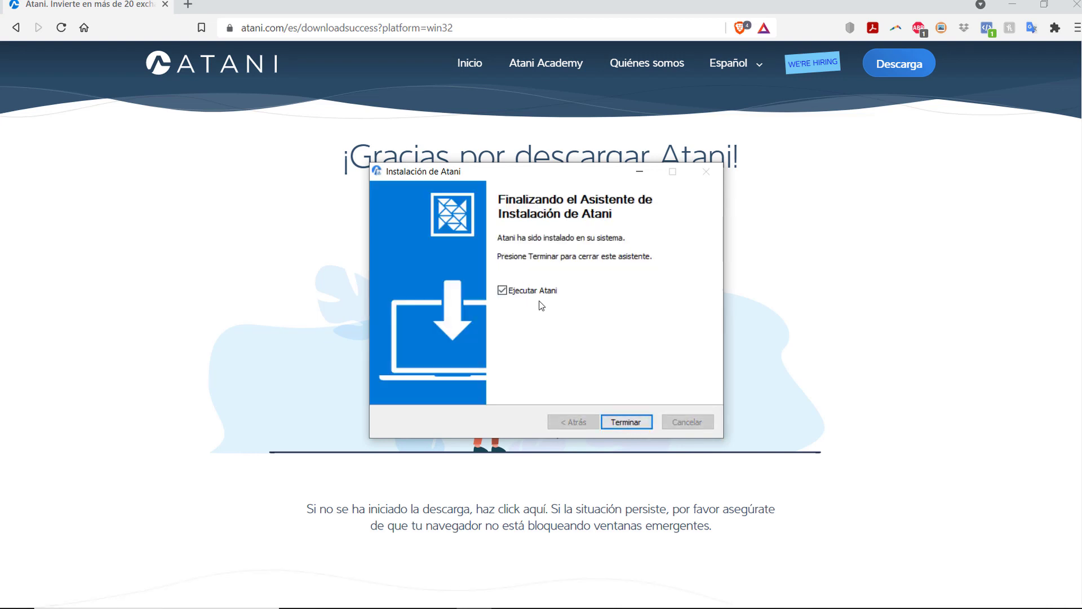
pyautogui.click(624, 420)
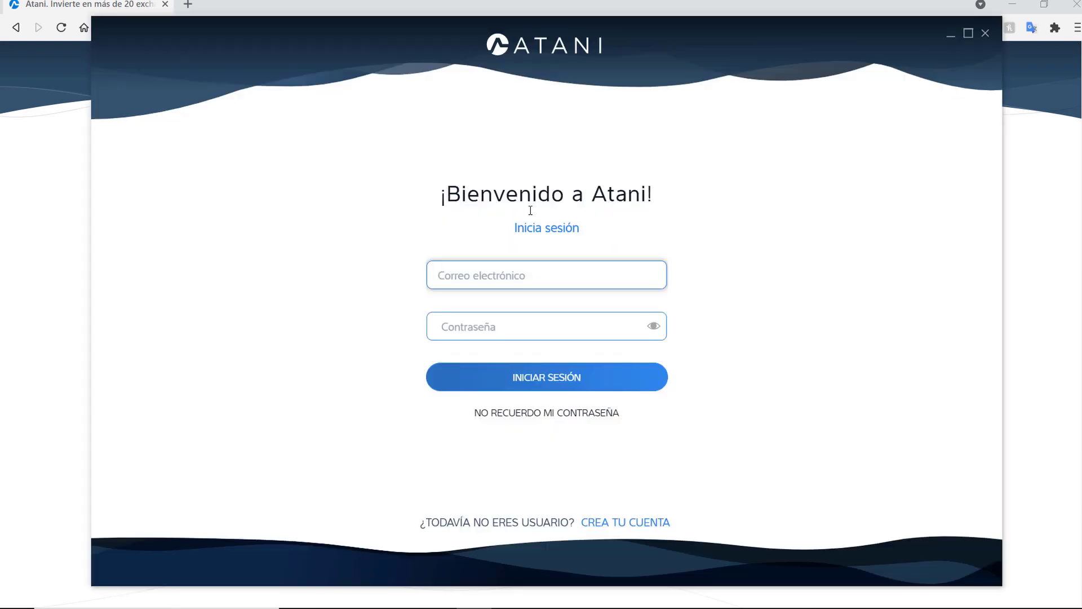
# Register a new Atani account with an e-mail and password, accepting the terms and privacy policy.
pyautogui.click(539, 287)
pyautogui.click(624, 523)
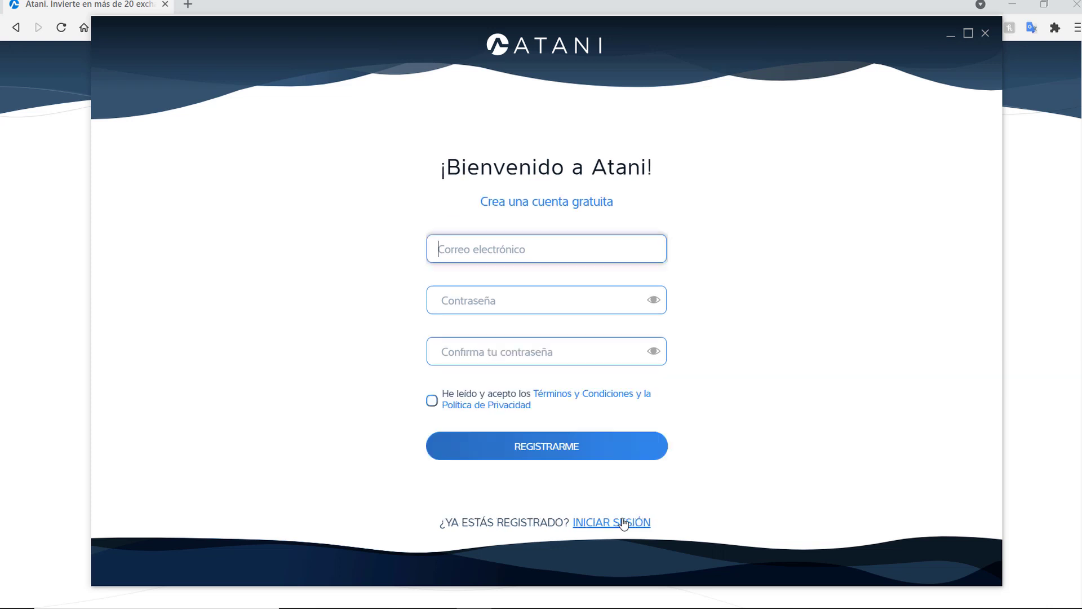
pyautogui.write('javi')
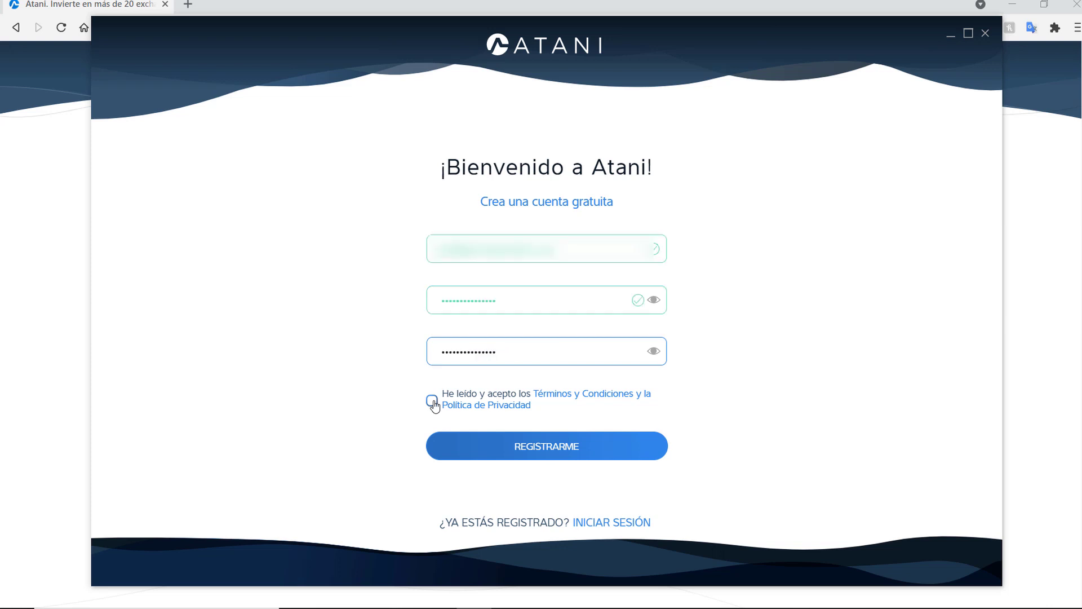
pyautogui.click(432, 401)
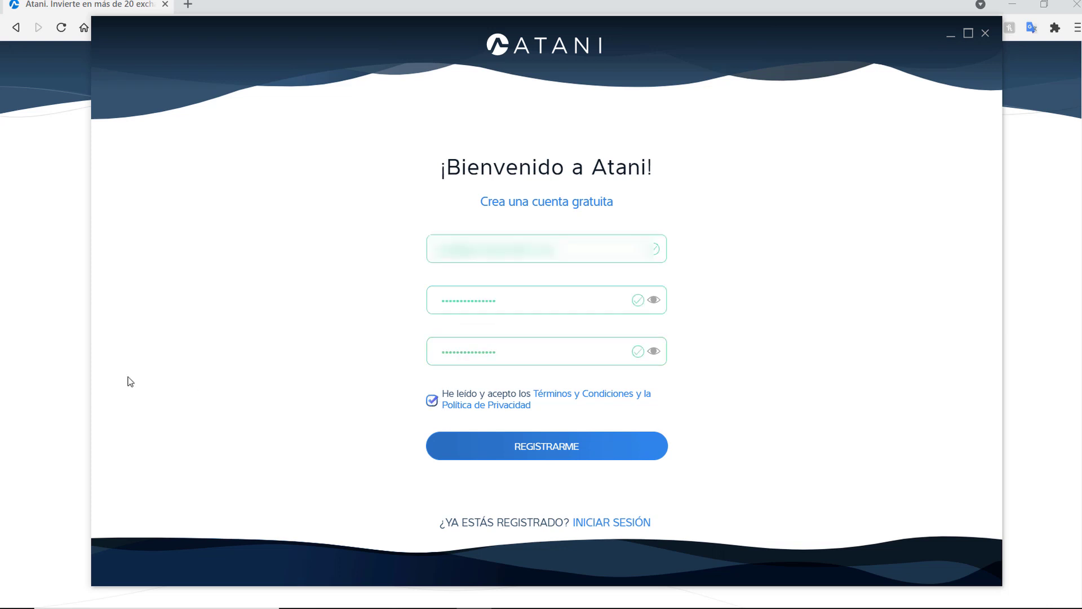
pyautogui.click(539, 446)
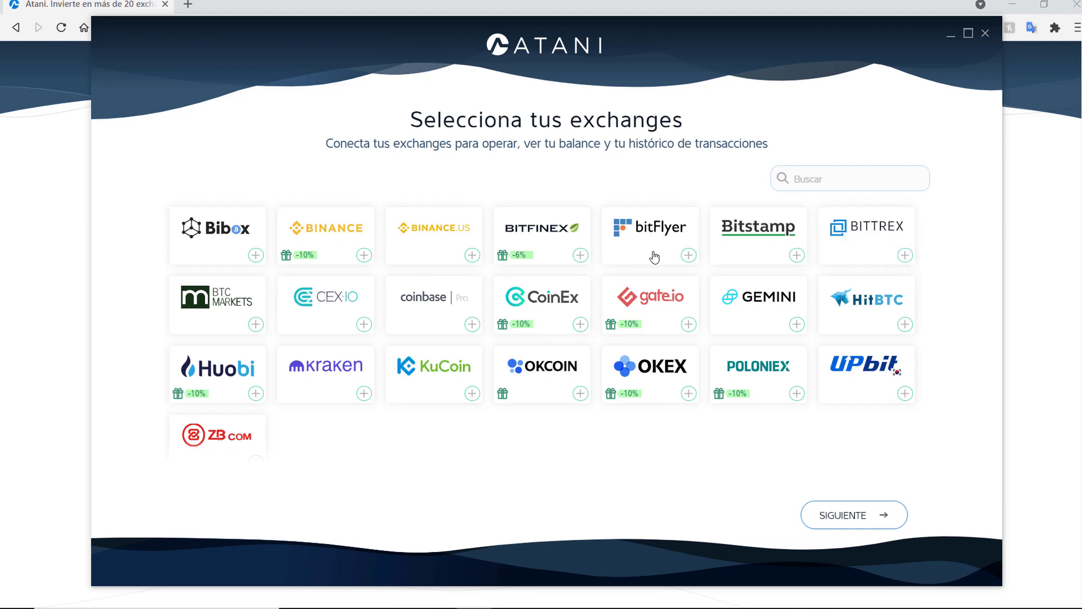
# Choose the BITTREX card and step through the empty API Key and Secret key fields.
pyautogui.click(873, 244)
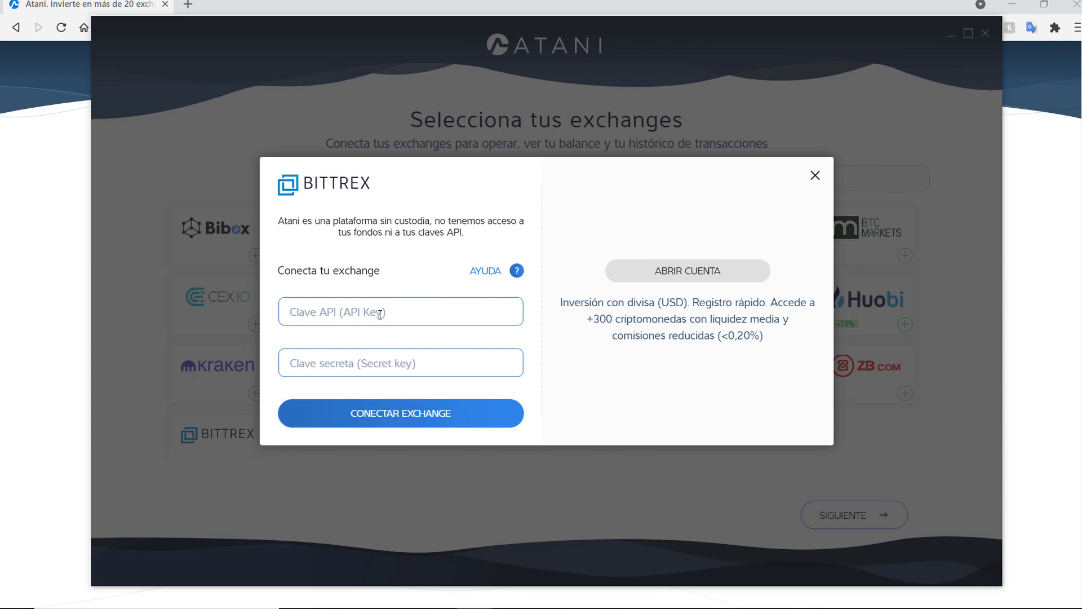
pyautogui.click(380, 314)
pyautogui.click(382, 364)
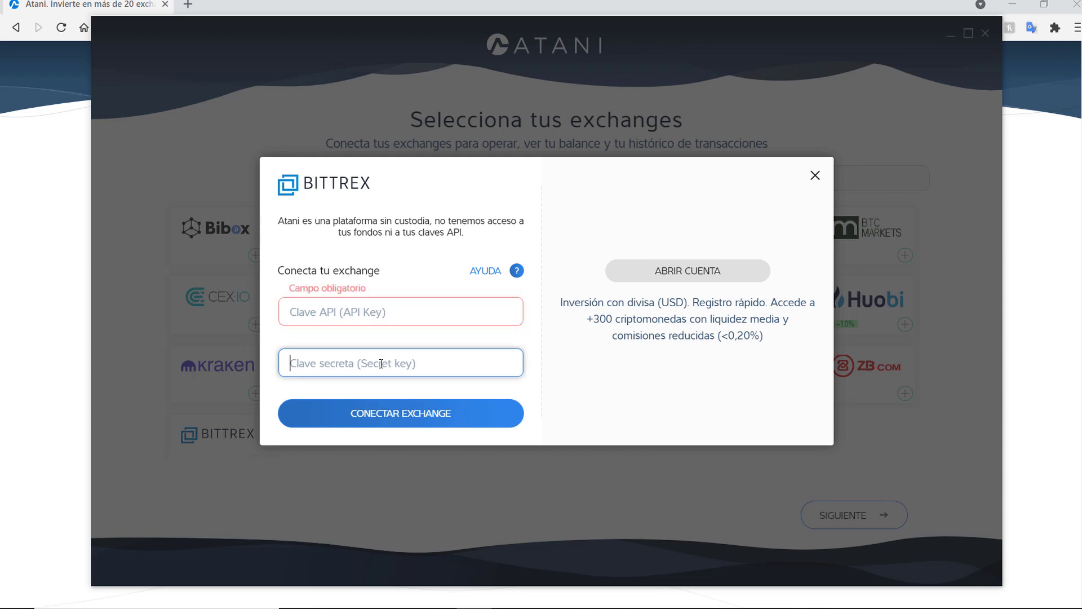
pyautogui.click(395, 316)
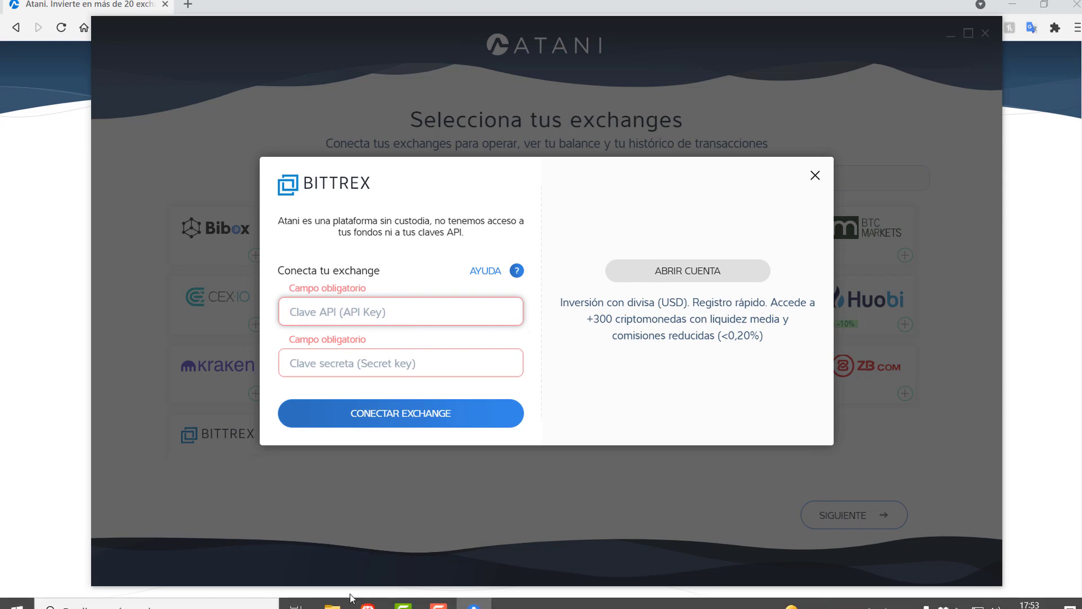
# In the browser, go to the Bittrex Global account's API Keys page.
pyautogui.click(368, 597)
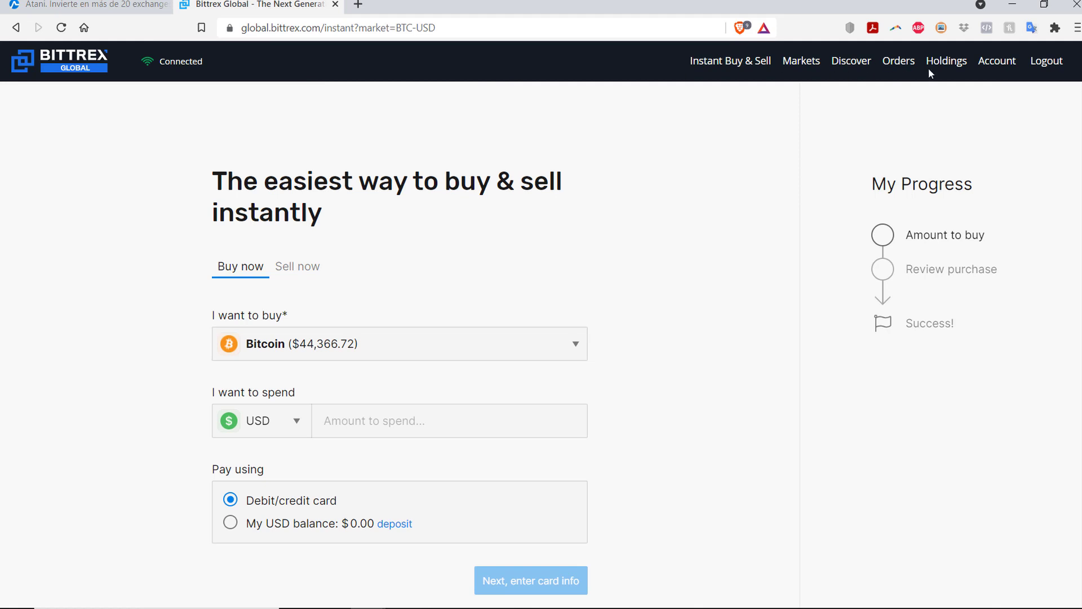
pyautogui.click(998, 62)
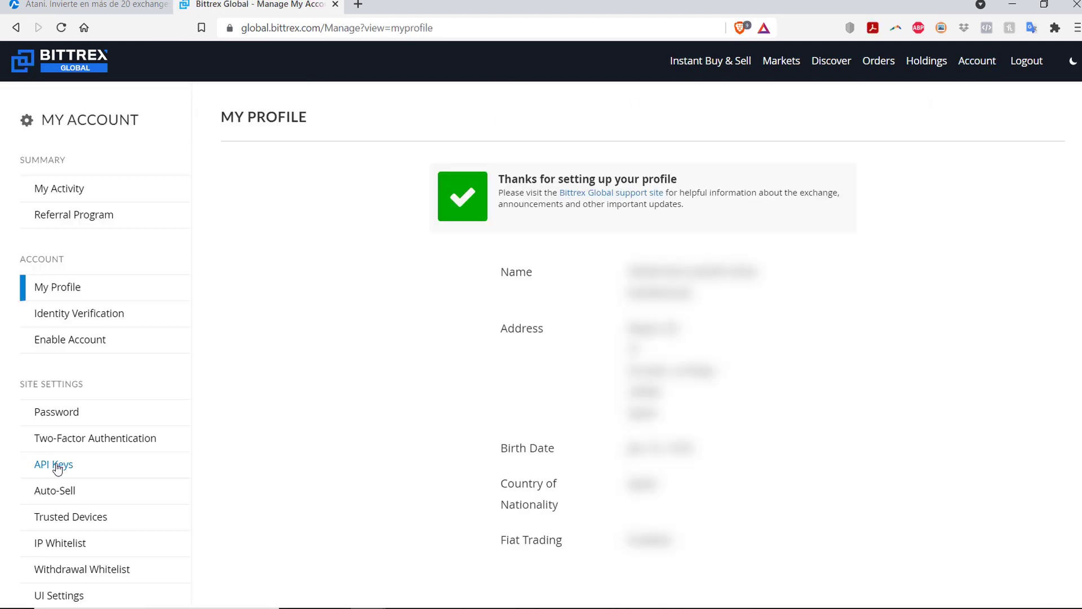
pyautogui.click(54, 465)
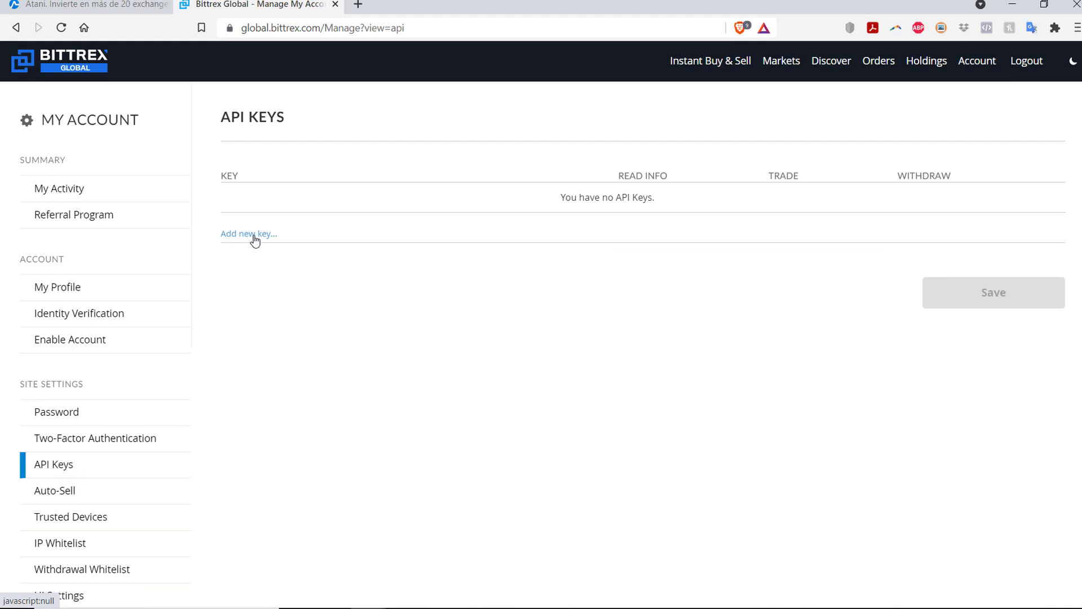
# Add a new API key with READ INFO and TRADE enabled, save it, and start the authenticator code.
pyautogui.click(256, 236)
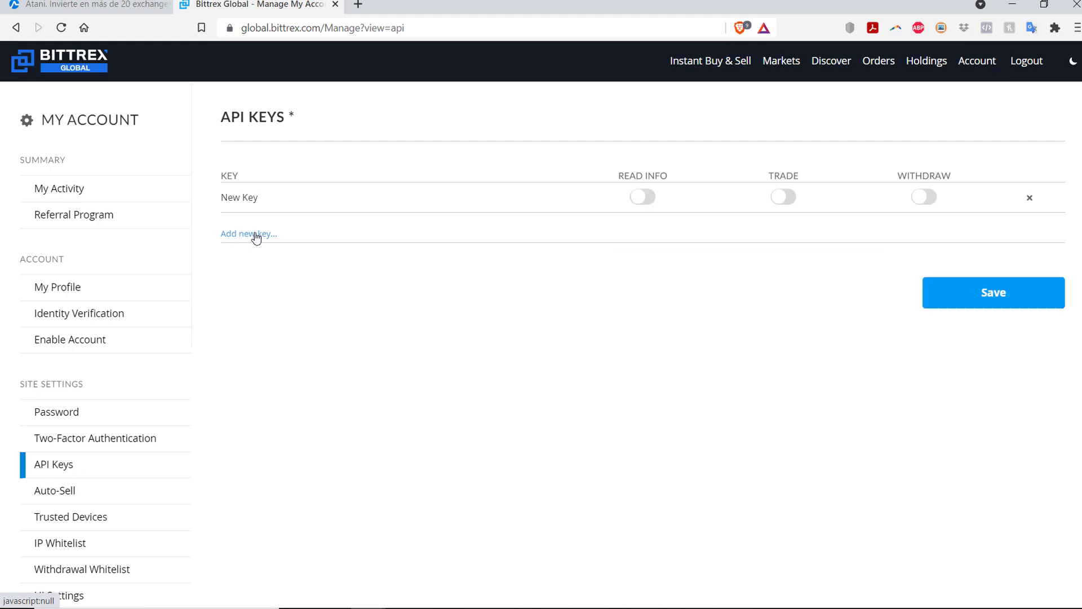
pyautogui.click(643, 197)
pyautogui.click(784, 197)
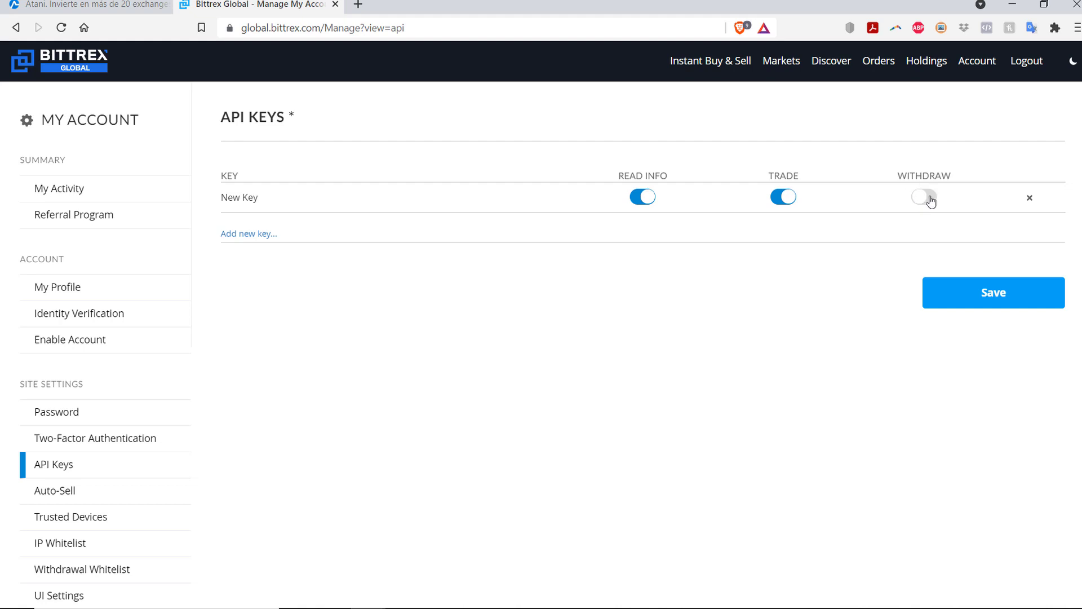
pyautogui.doubleClick(244, 196)
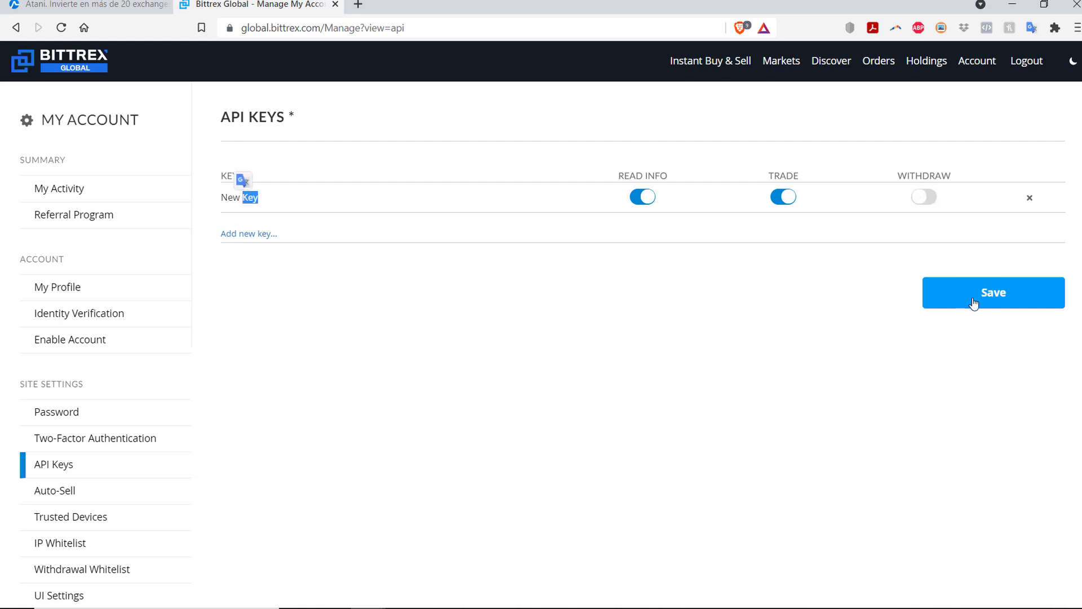
pyautogui.click(998, 298)
pyautogui.click(498, 175)
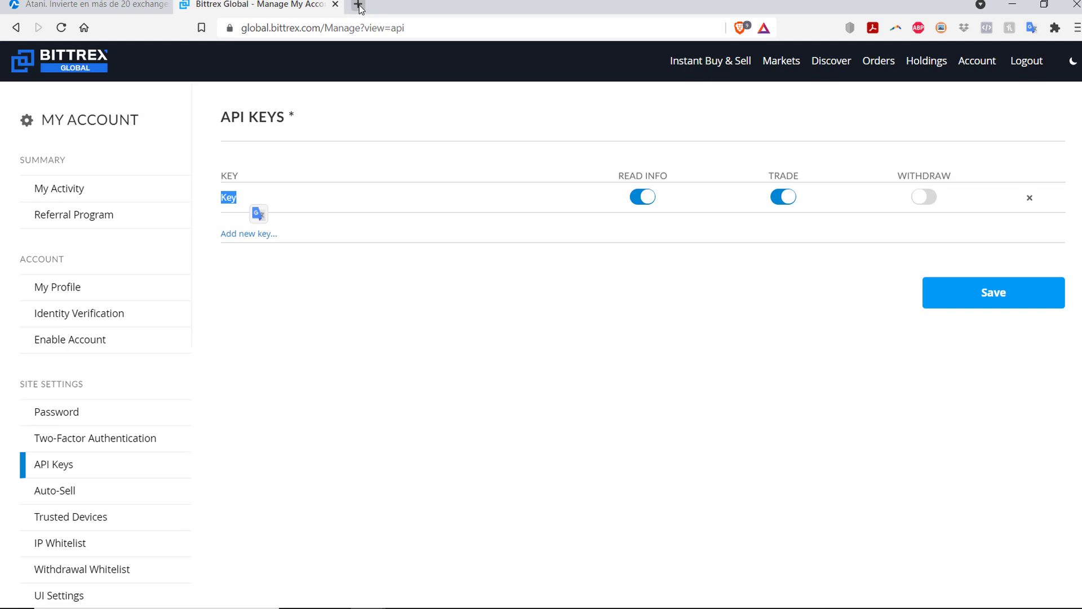
pyautogui.hotkey('ctrl', 't')
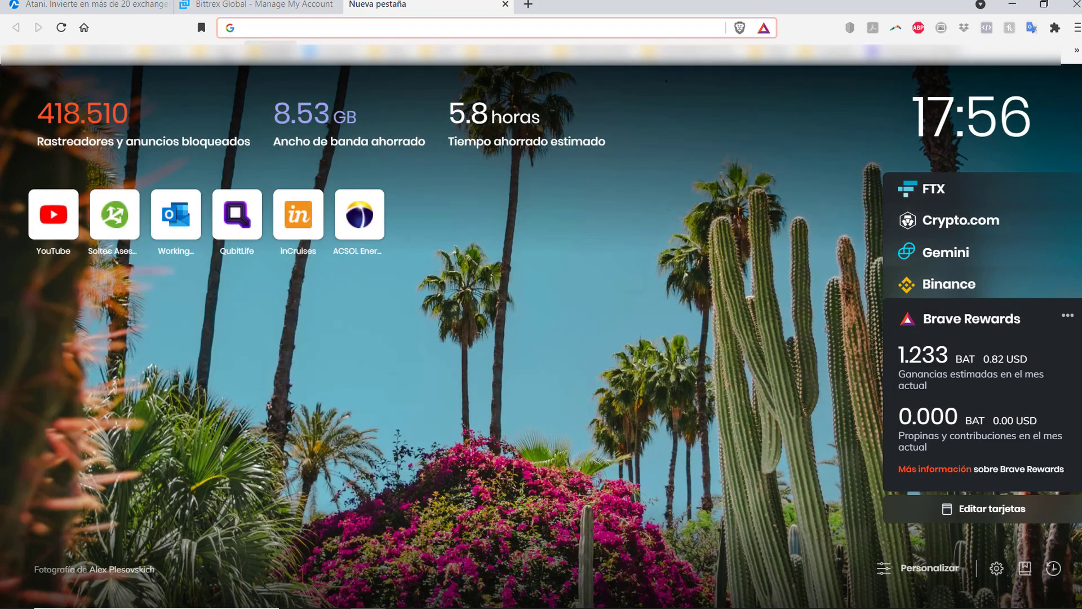
# Open Atani's confirmation message and verify the account's e-mail address.
pyautogui.click(216, 51)
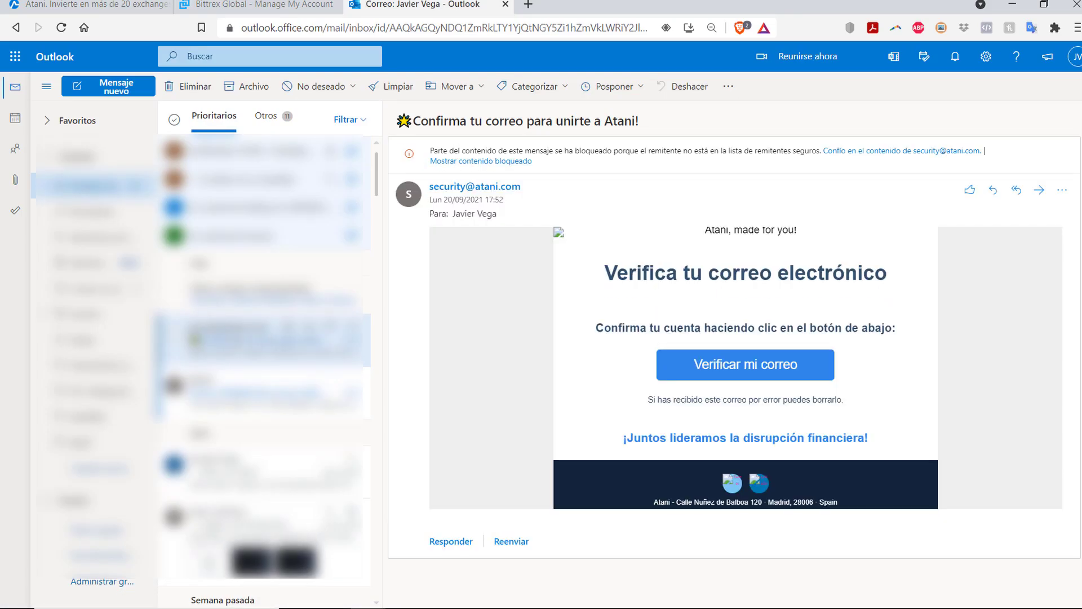
pyautogui.click(742, 367)
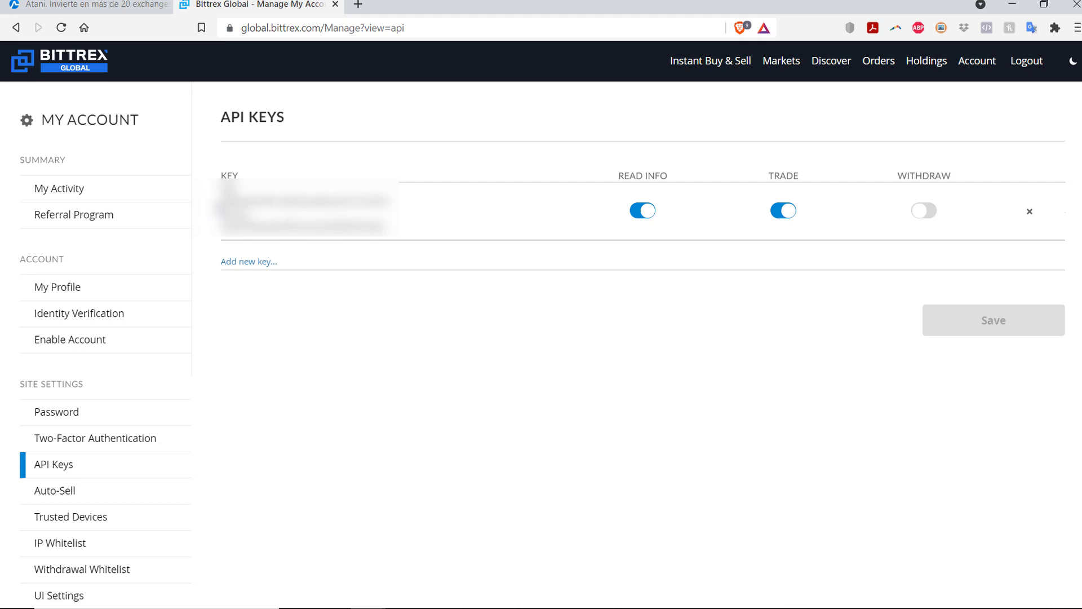
# Copy the Bittrex API key and secret key into Atani's Bittrex dialog and connect the exchange.
pyautogui.moveTo(228, 200); pyautogui.dragTo(391, 217)
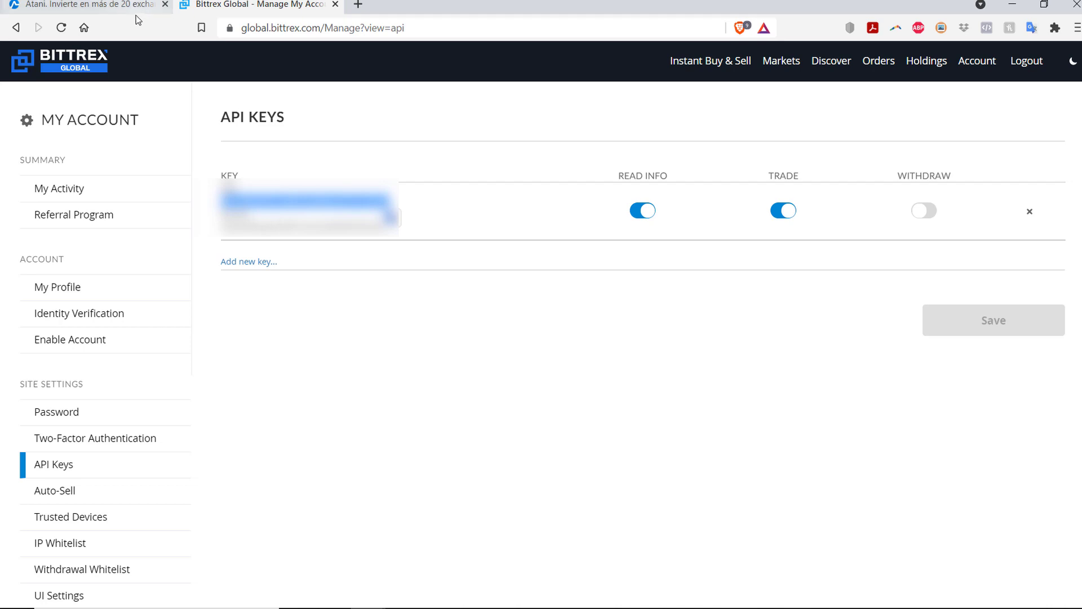
pyautogui.click(120, 6)
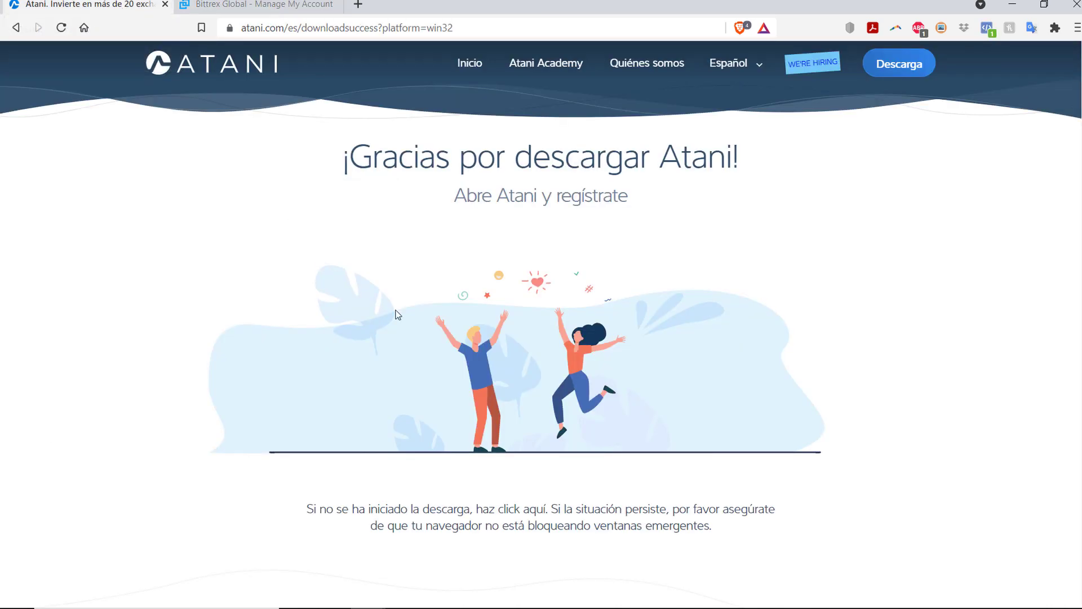
pyautogui.hotkey('alt', 'Tab')
pyautogui.click(368, 312)
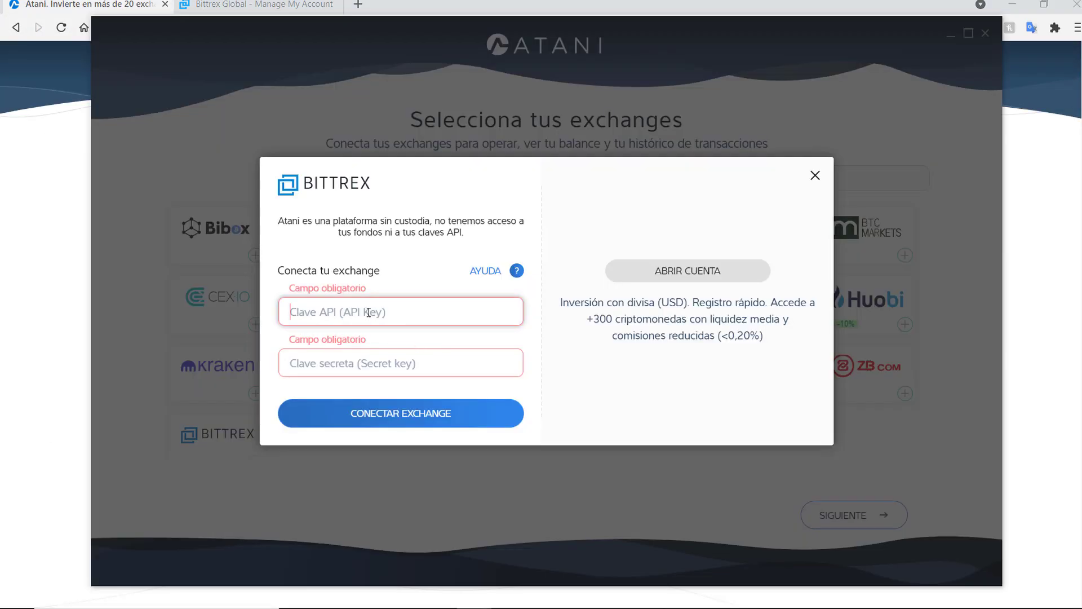
pyautogui.hotkey('ctrl', 'v')
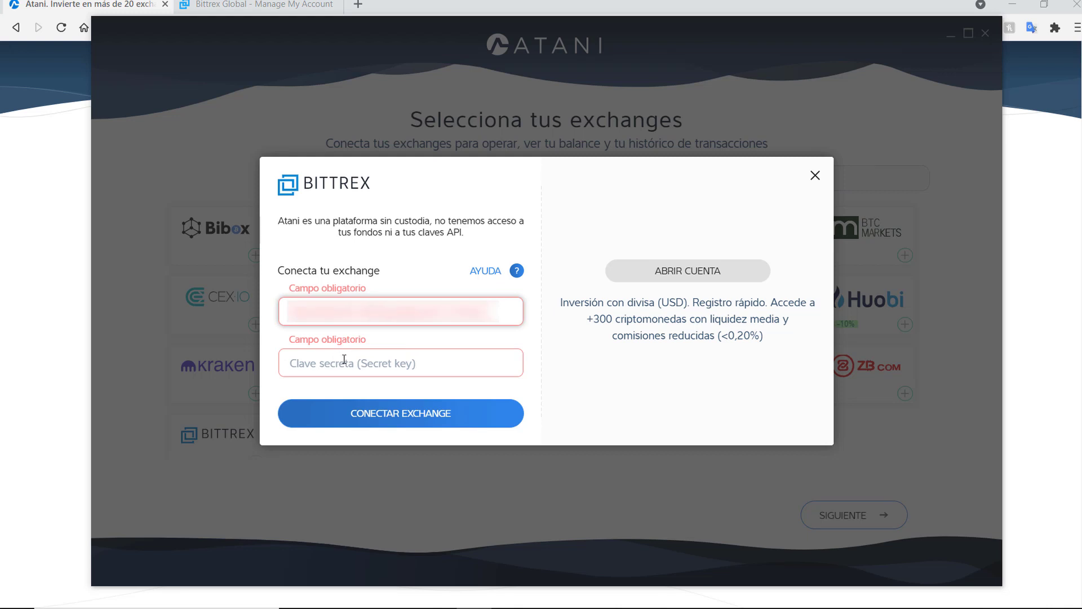
pyautogui.click(241, 6)
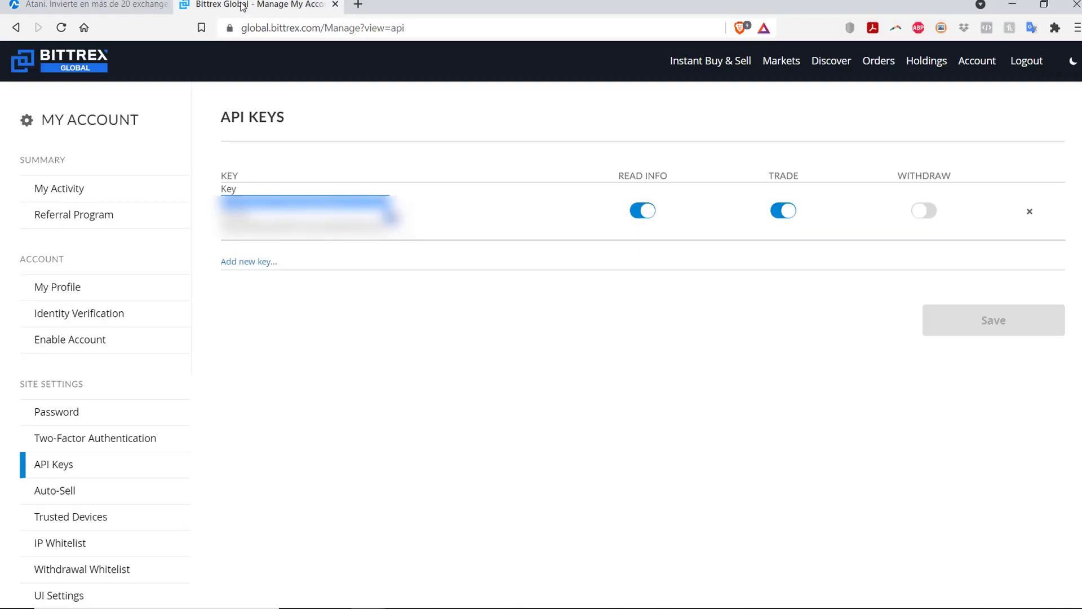
pyautogui.hotkey('alt', 'Tab')
pyautogui.hotkey('ctrl', 'v')
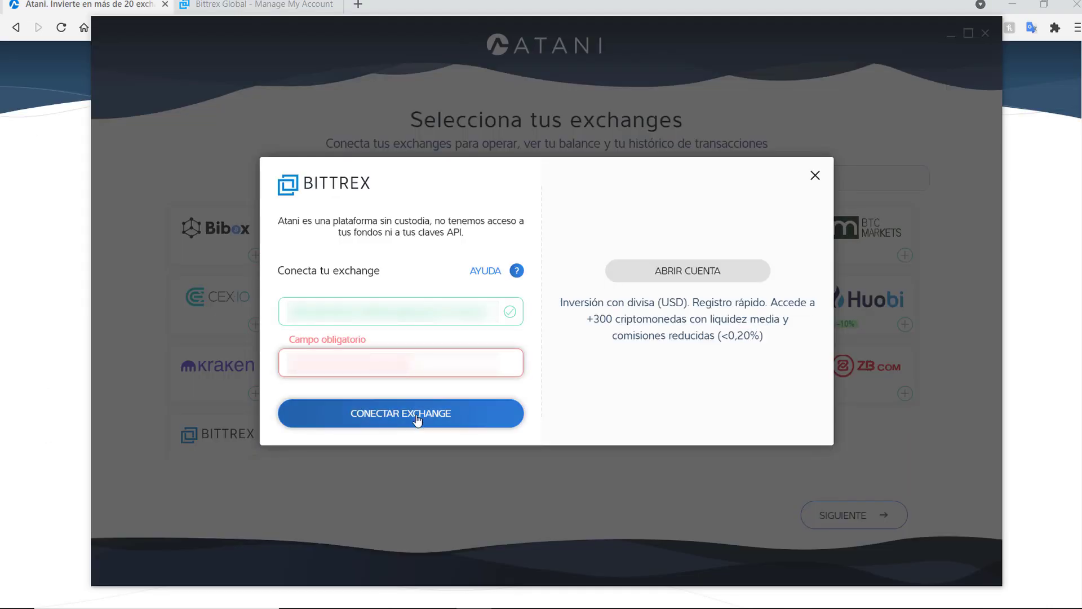
pyautogui.click(391, 422)
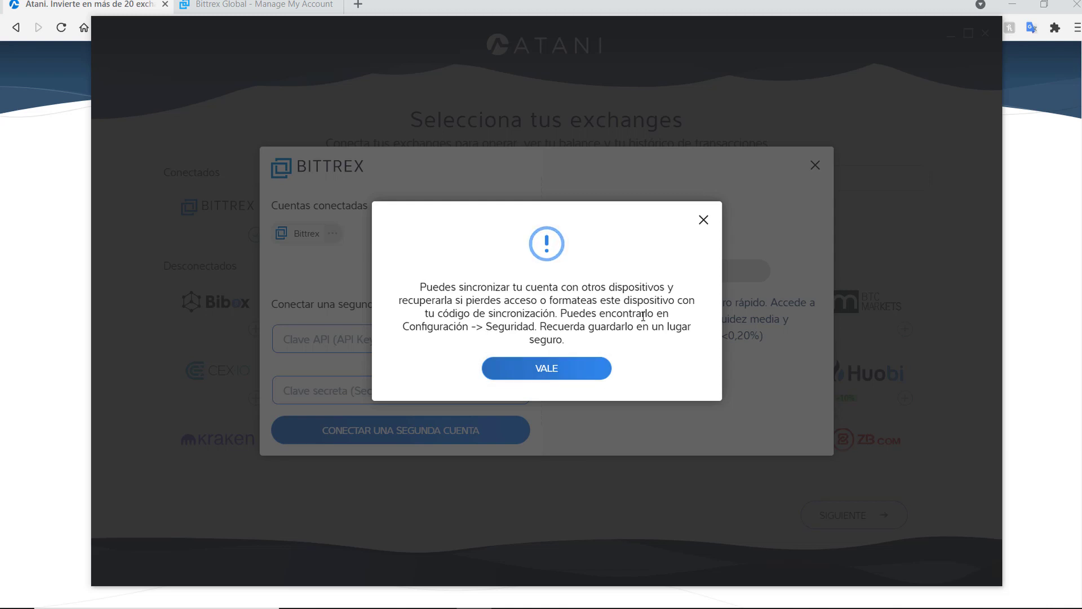
# Acknowledge the sync code notice, close the Bittrex dialog, and continue with SIGUIENTE.
pyautogui.click(551, 369)
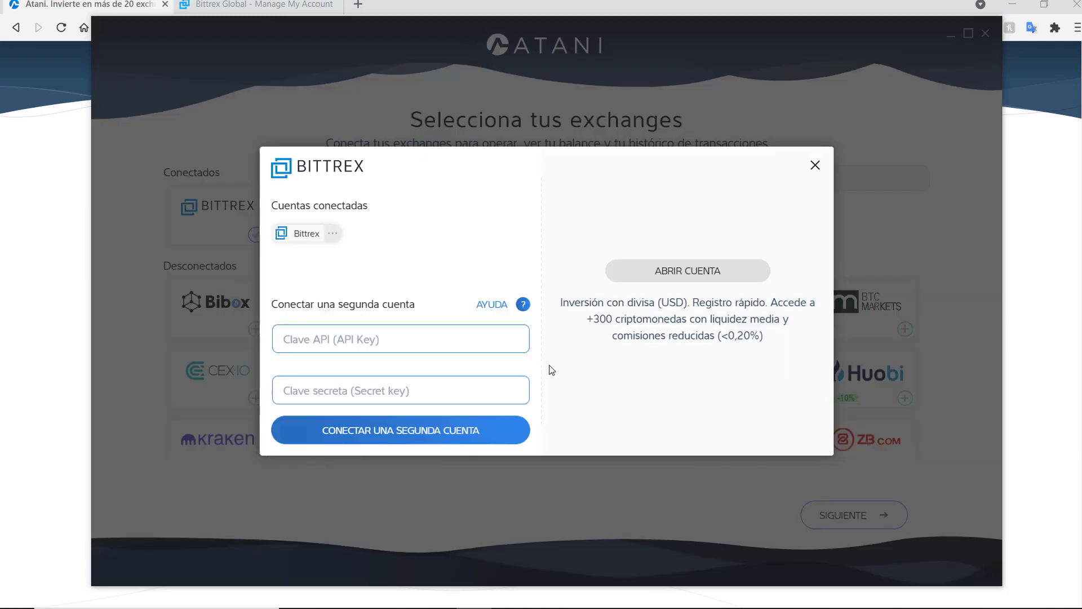
pyautogui.click(815, 164)
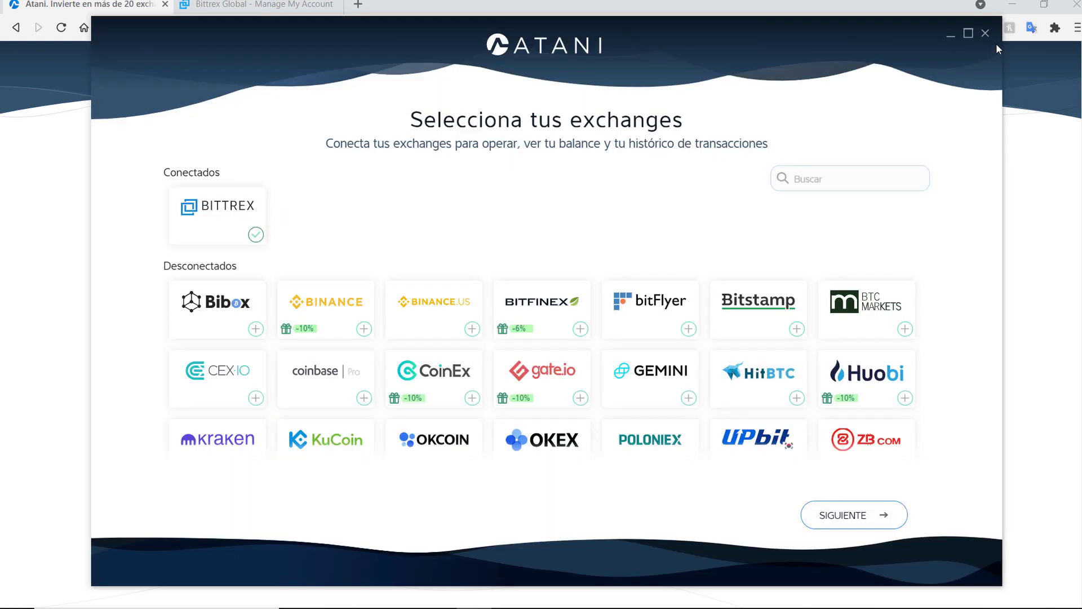
pyautogui.scroll(-1, 845, 463)
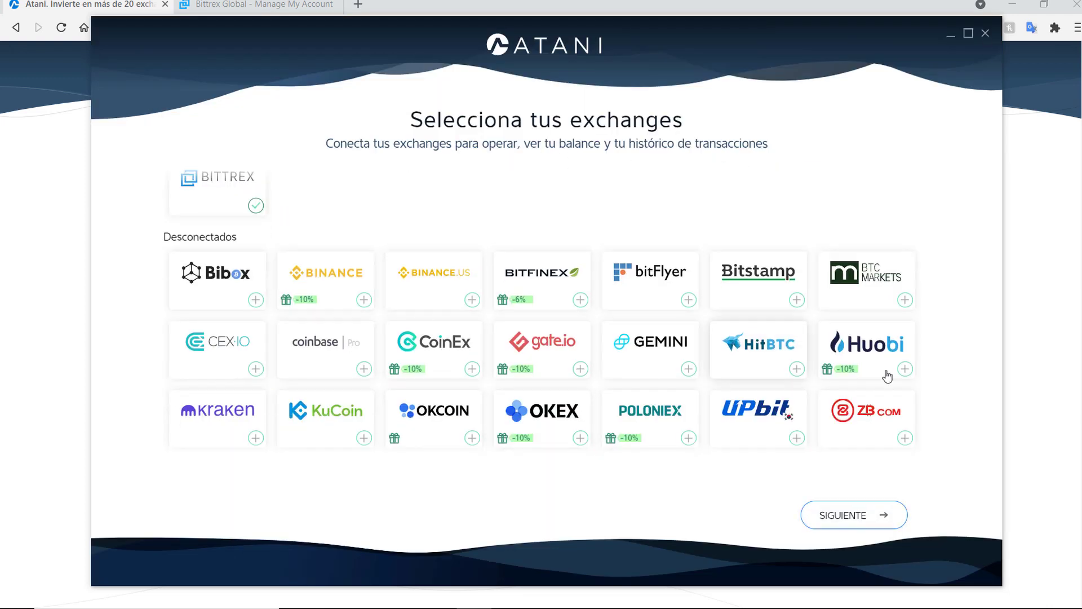
pyautogui.click(887, 516)
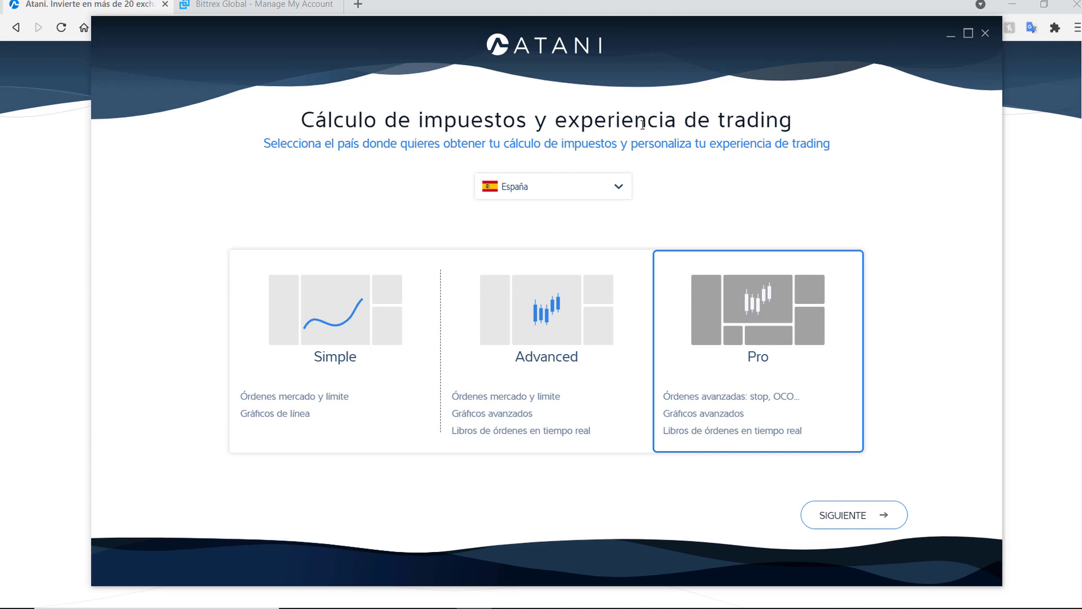
# Keep España as the tax country with Pro trading experience and advance to the final step.
pyautogui.click(616, 191)
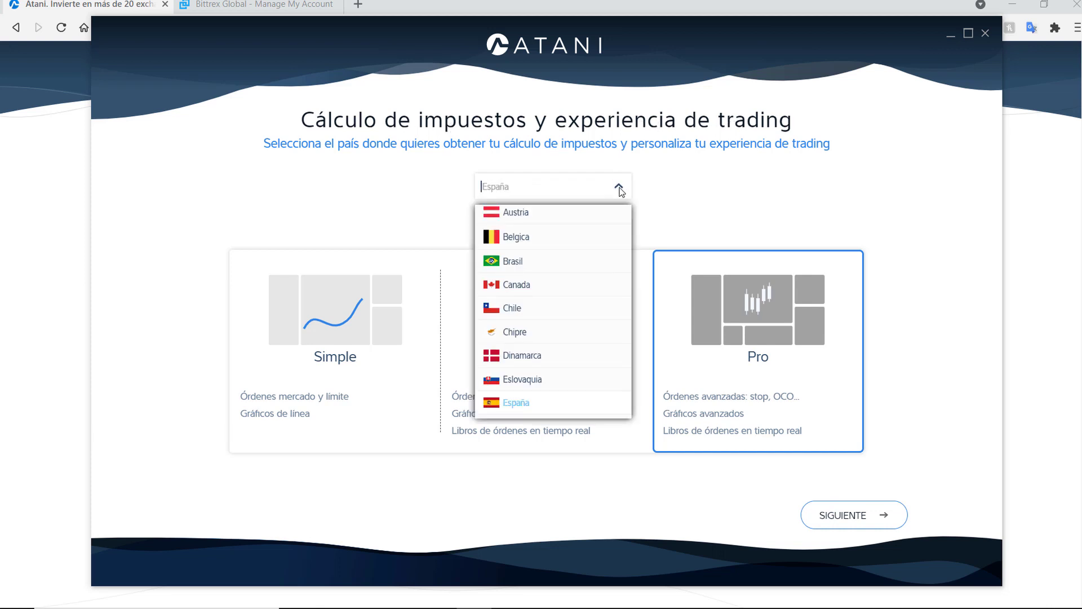
pyautogui.click(620, 189)
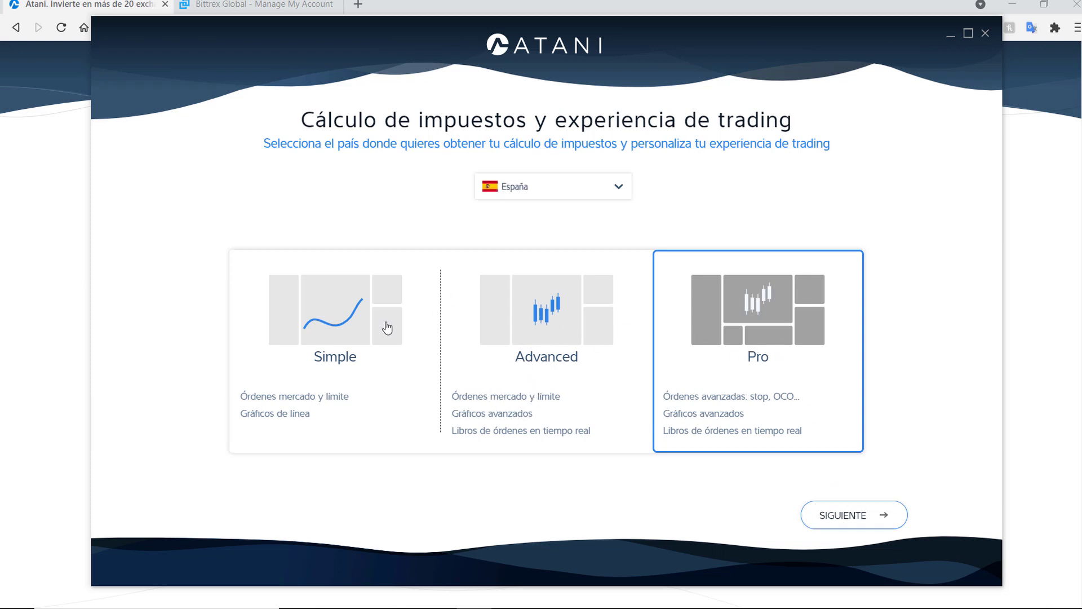
pyautogui.click(865, 513)
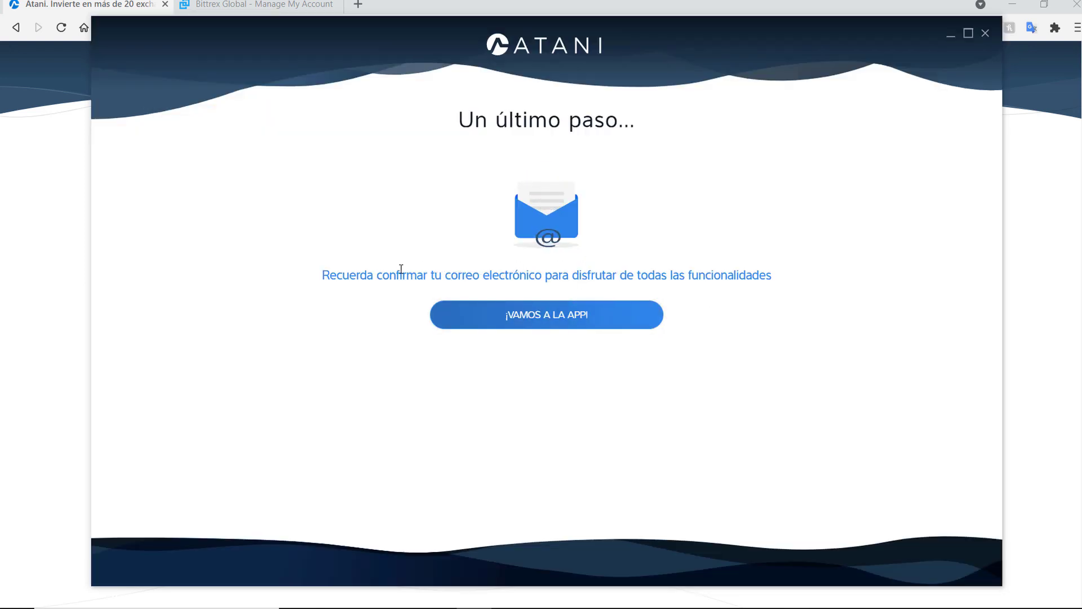
# Enter the app, maximize the window, and filter the dashboard to the Bittrex account.
pyautogui.click(580, 319)
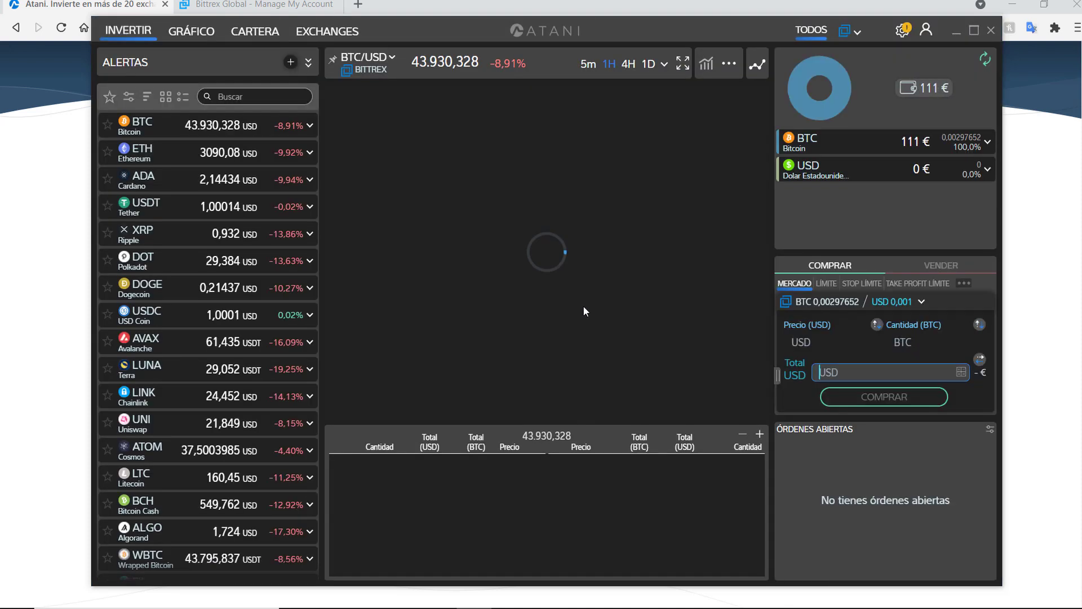
pyautogui.click(974, 32)
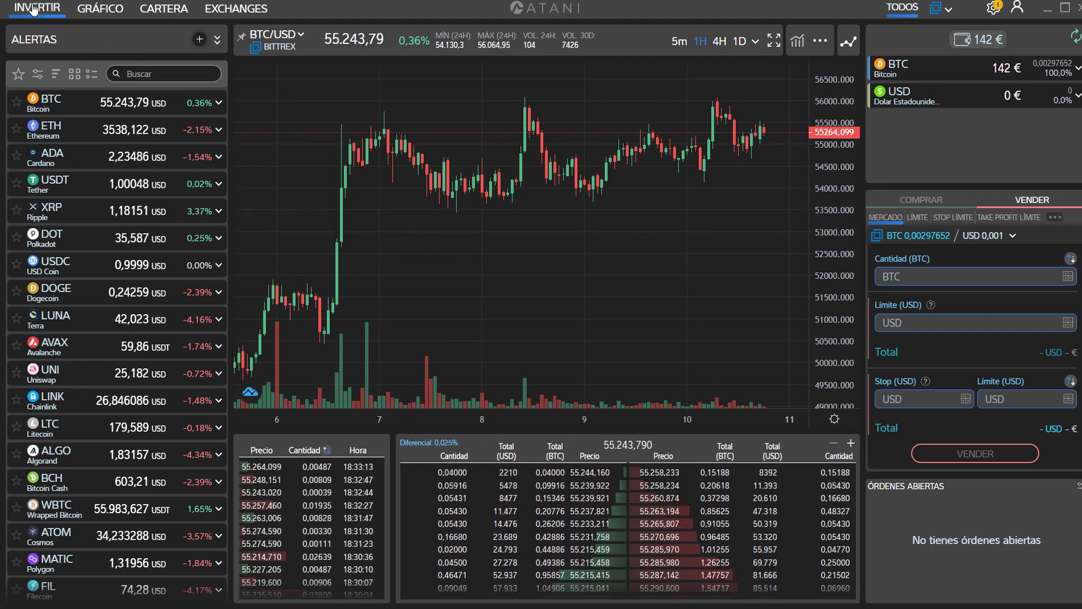
pyautogui.click(934, 10)
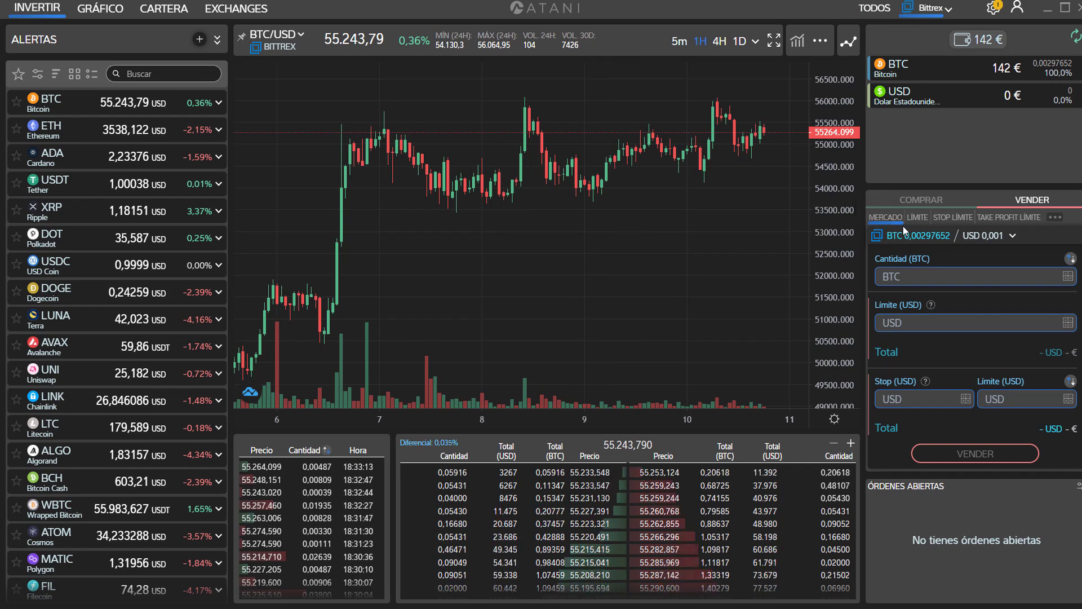
# Try the COMPRAR and VENDER order tabs, then show the additional ••• order types.
pyautogui.click(918, 200)
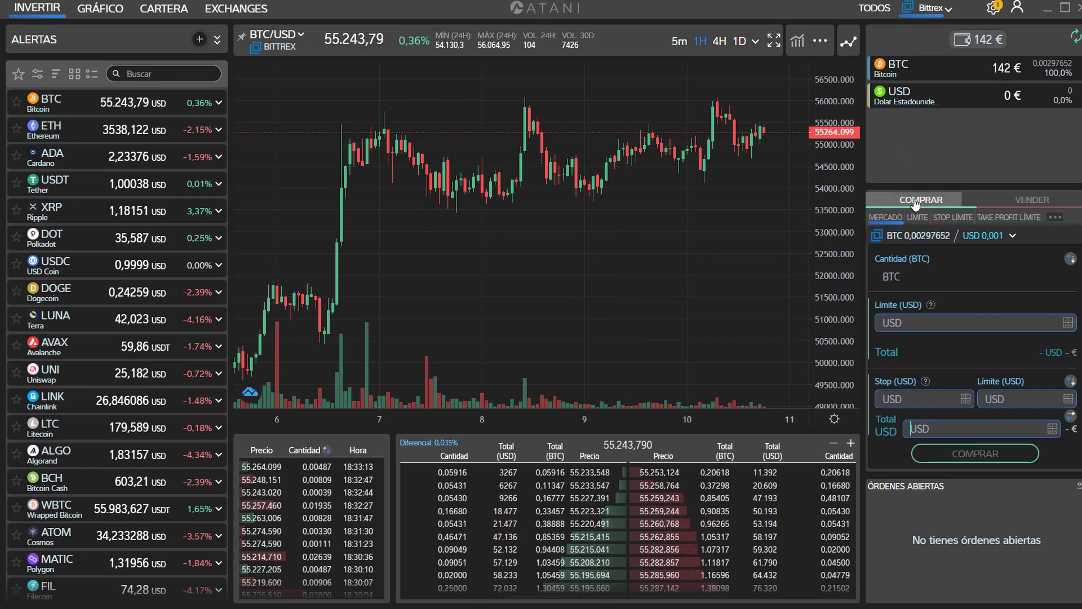
pyautogui.click(1039, 202)
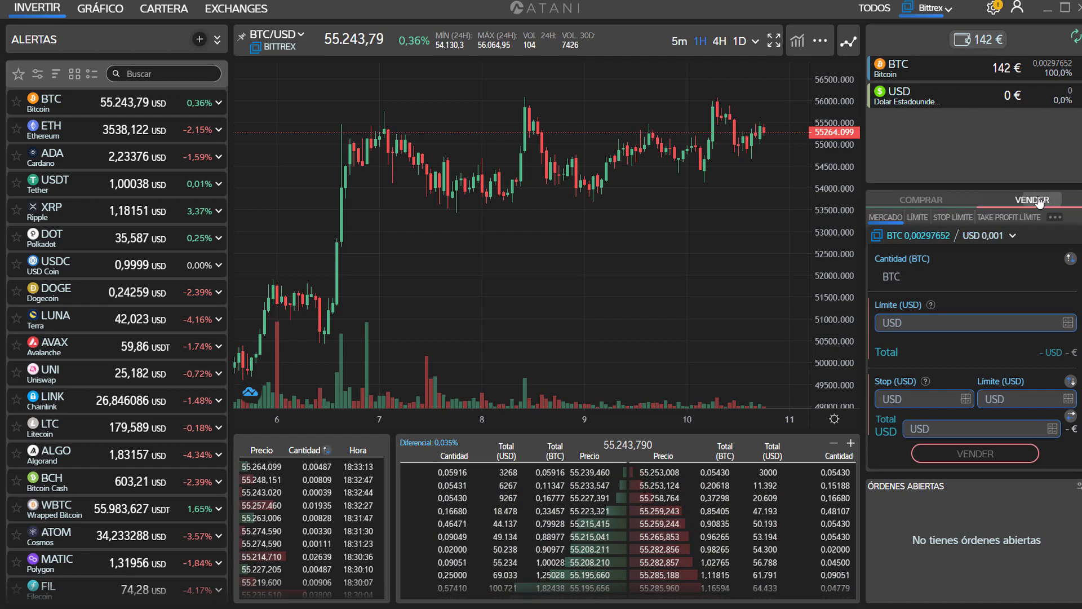
pyautogui.click(922, 200)
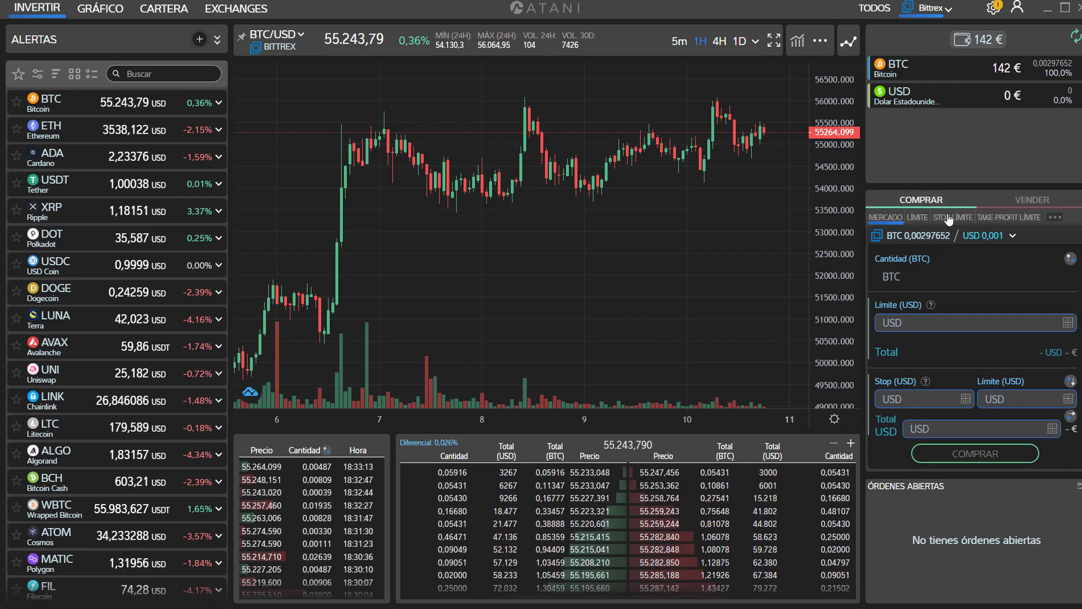
pyautogui.click(1050, 220)
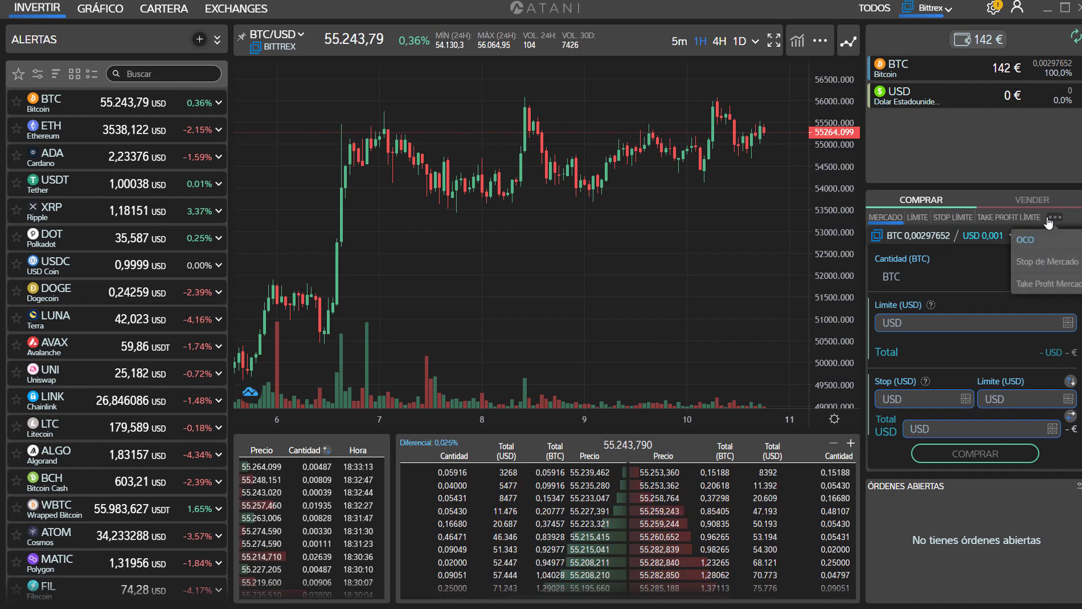